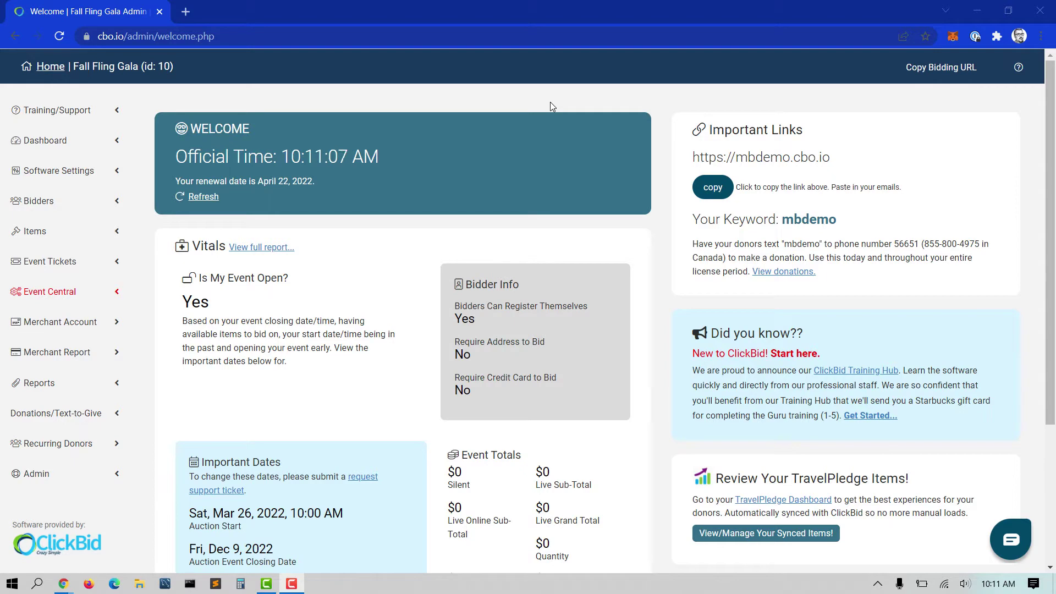
scroll(551, 107, down, 2)
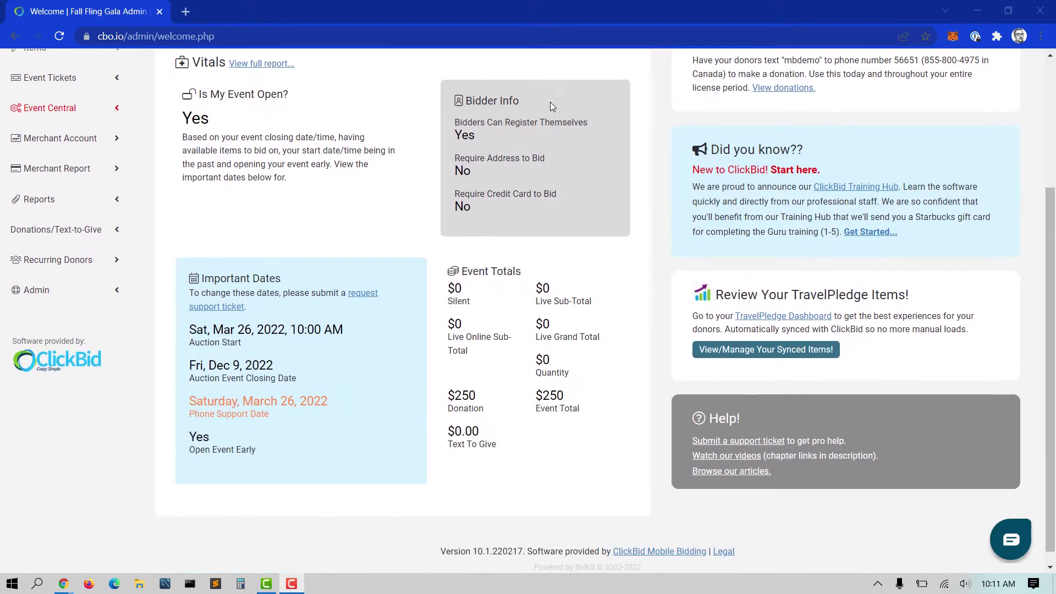
scroll(551, 107, up, 2)
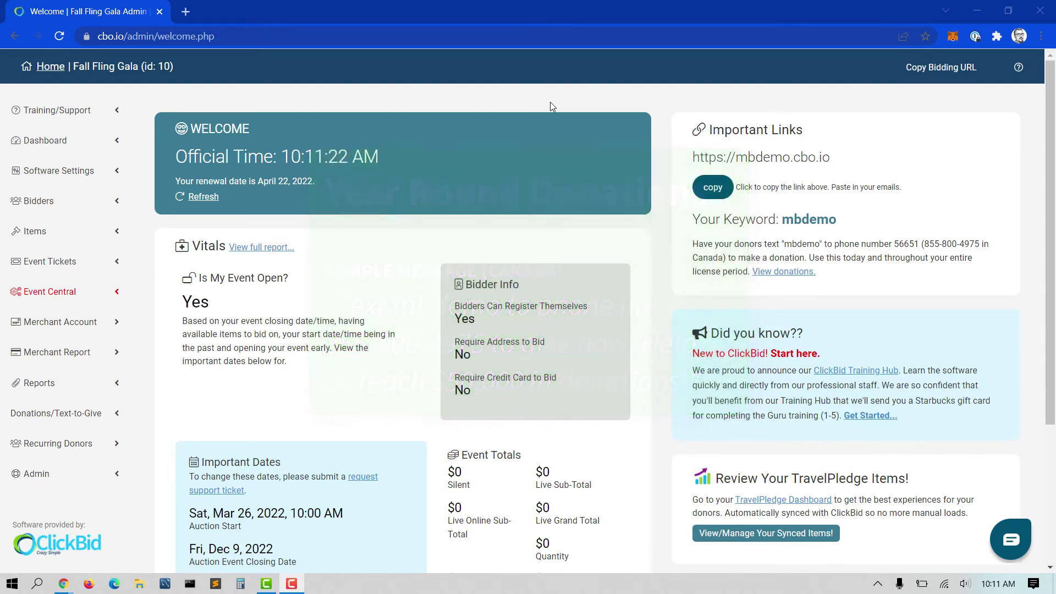
scroll(552, 107, down, 1)
scroll(551, 106, down, 3)
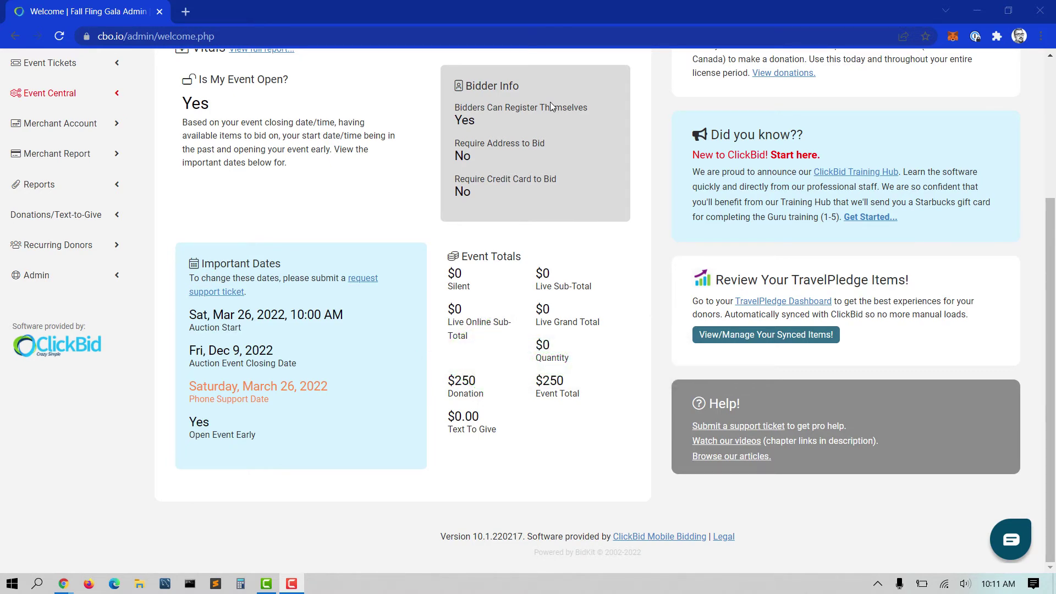
scroll(552, 107, up, 5)
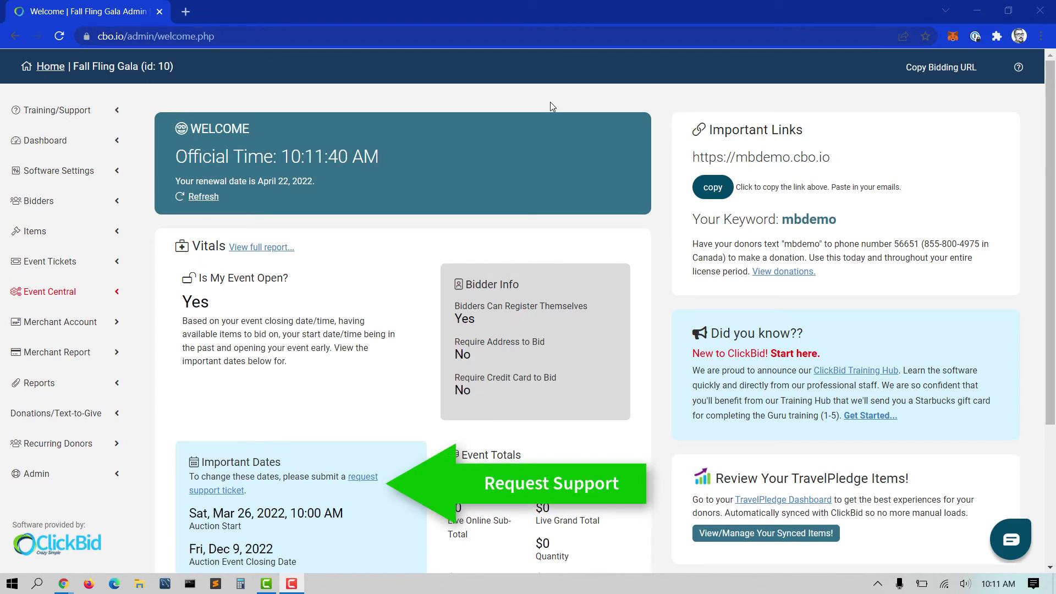